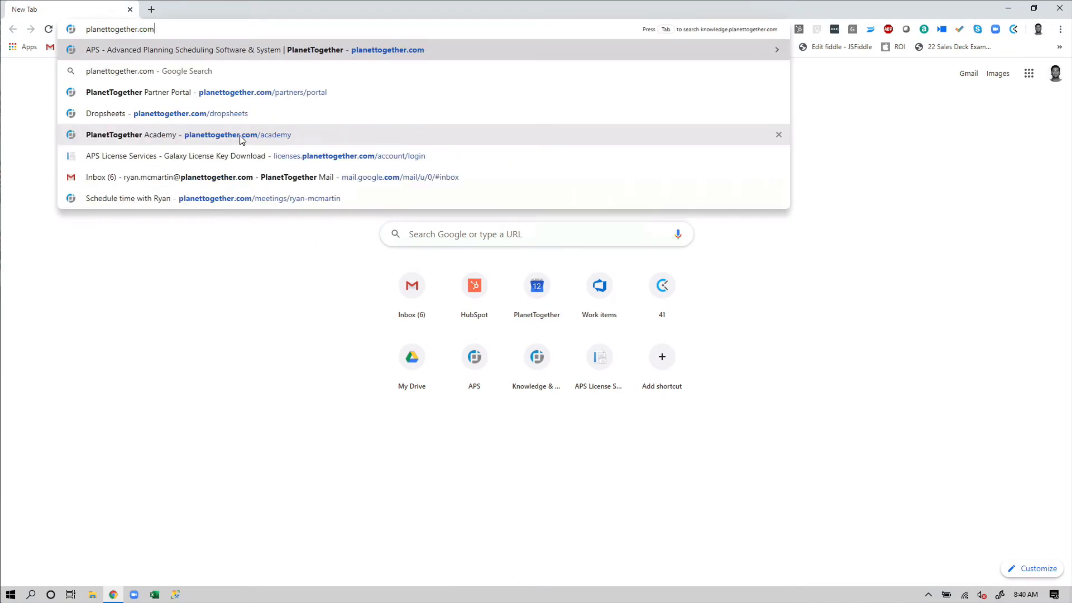
- Download the PlanetTogether server installer from planettogether.com and launch it
{"action": "key", "text": "Return"}
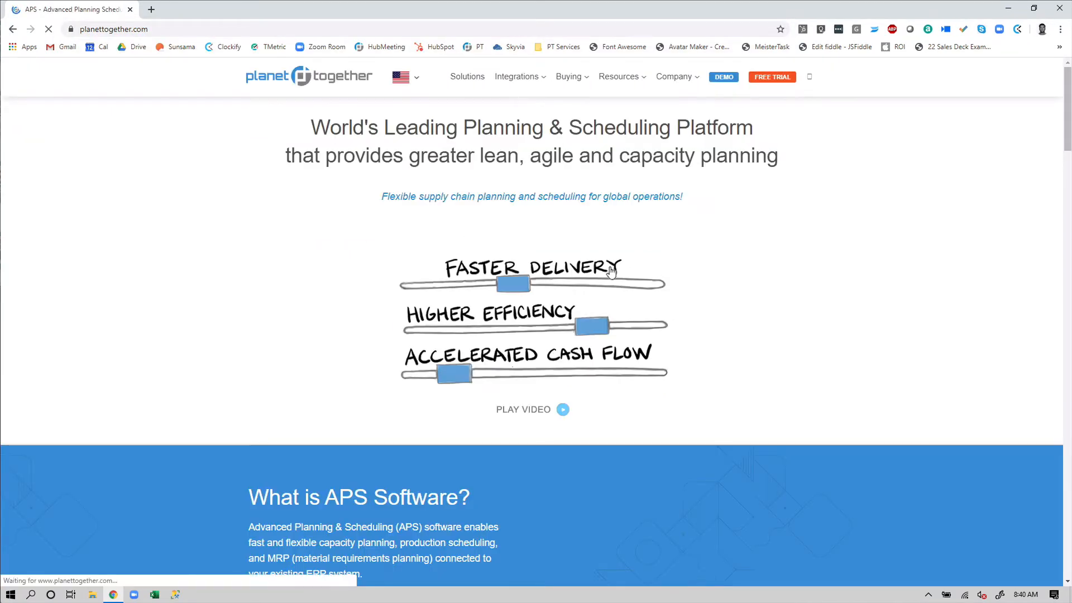
{"action": "left_click_drag", "start_coordinate": [1066, 92], "coordinate": [1053, 523]}
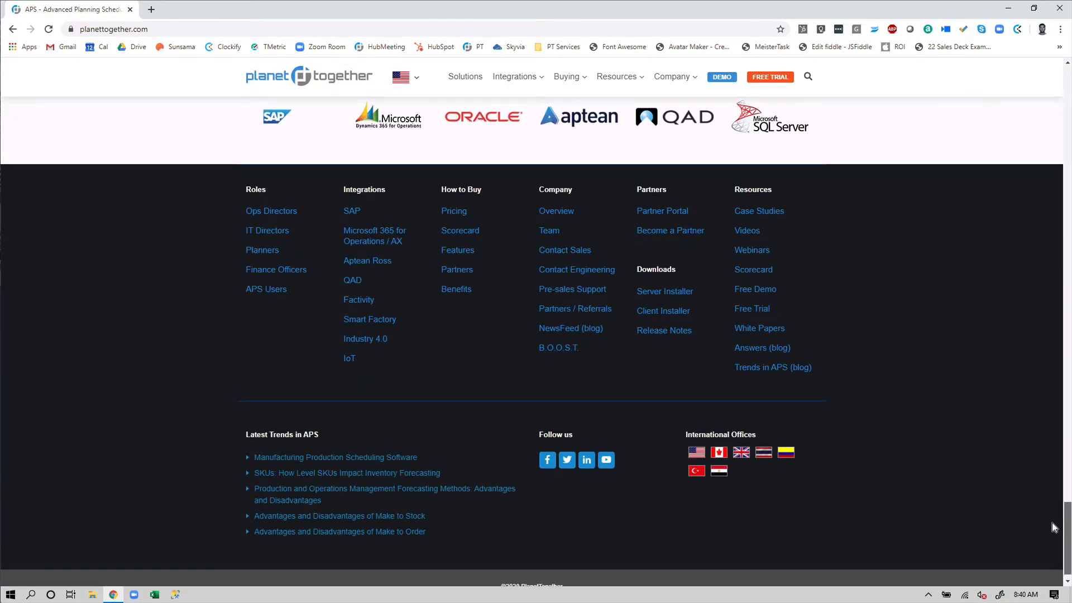
{"action": "left_click", "coordinate": [680, 296]}
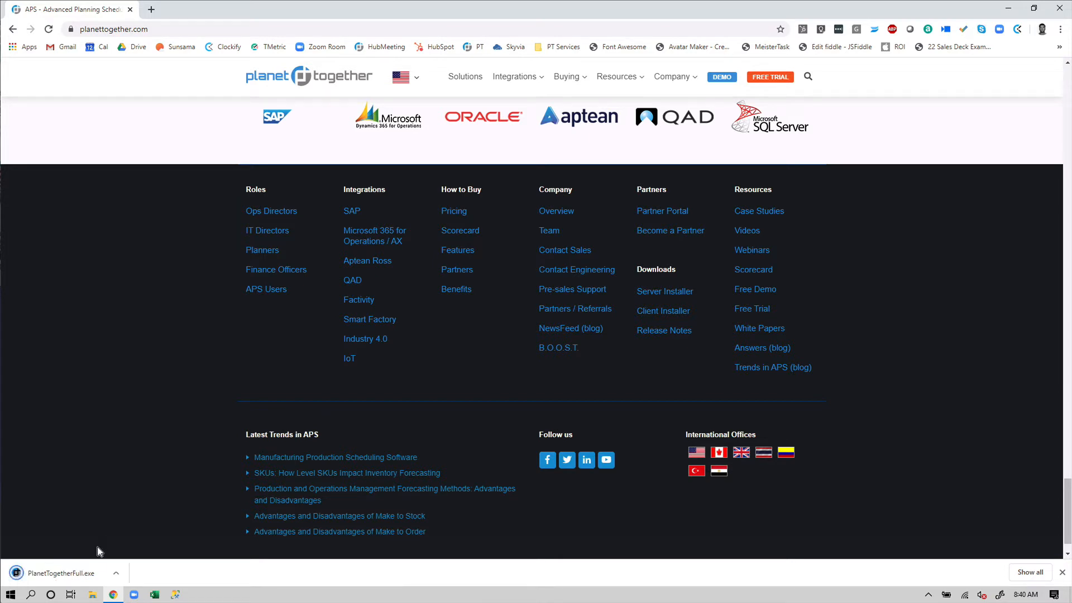
{"action": "left_click", "coordinate": [66, 575]}
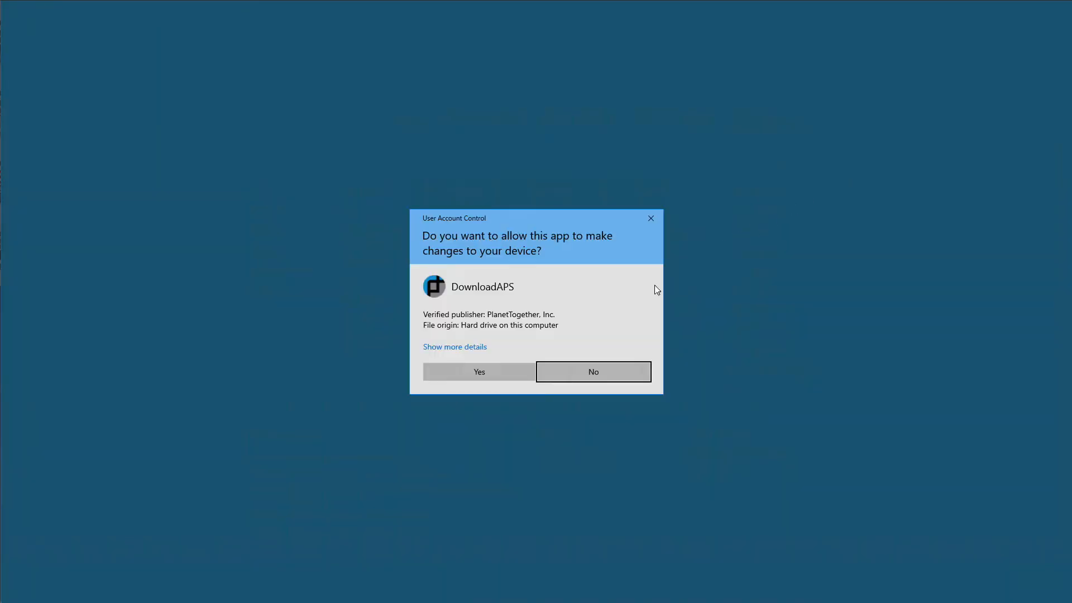
{"action": "left_click", "coordinate": [507, 377]}
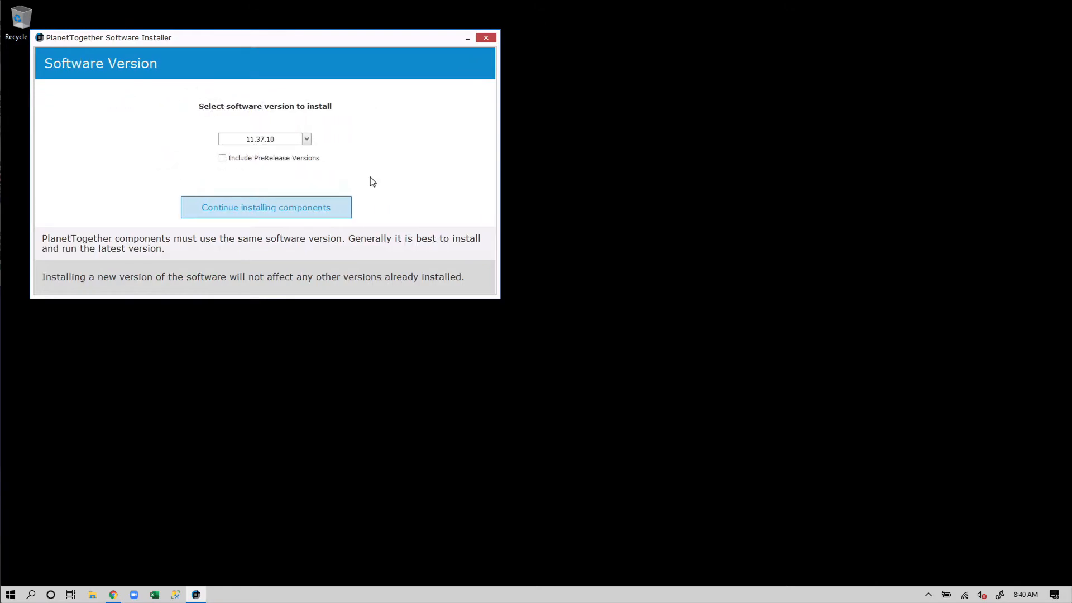
- Select 11.37.10 as the software version to install
{"action": "left_click", "coordinate": [306, 140]}
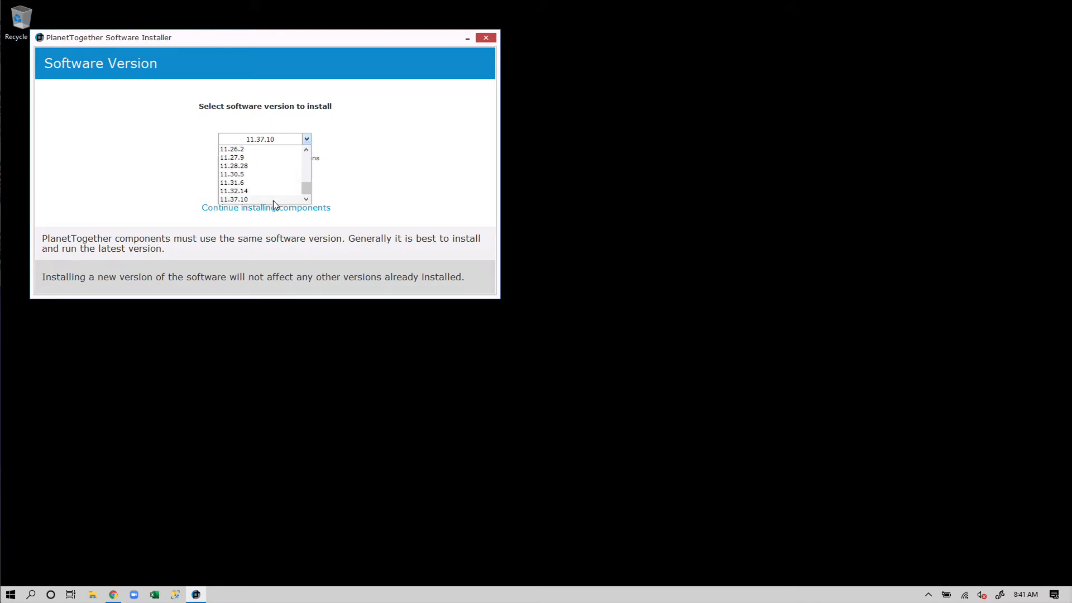
{"action": "left_click", "coordinate": [259, 199]}
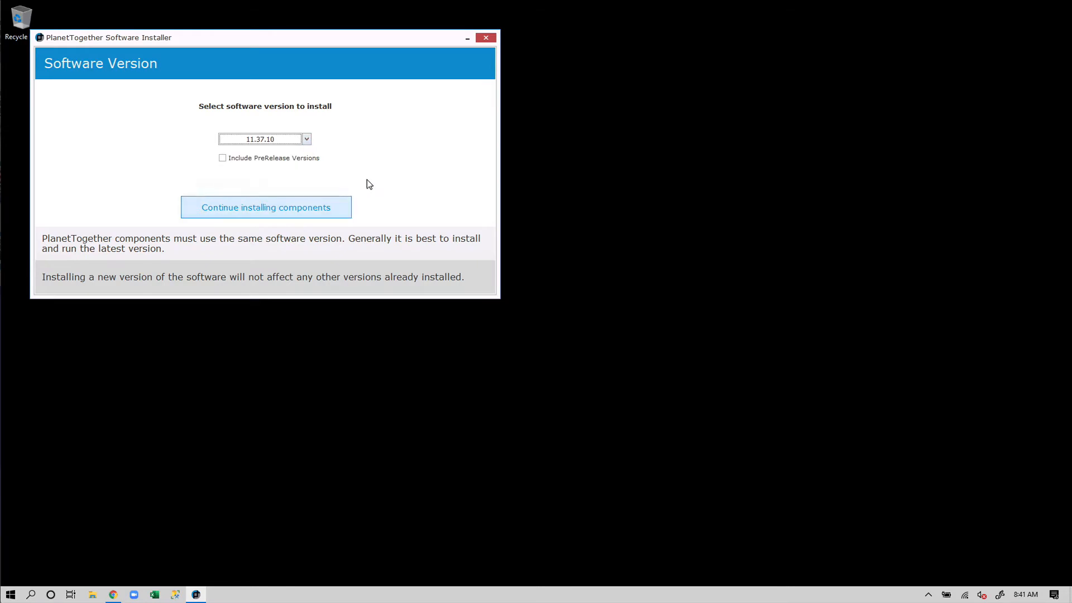
- Include prerelease versions and try version 11.38.11, and revert to 11.37.10 with prereleases excluded
{"action": "left_click", "coordinate": [224, 159]}
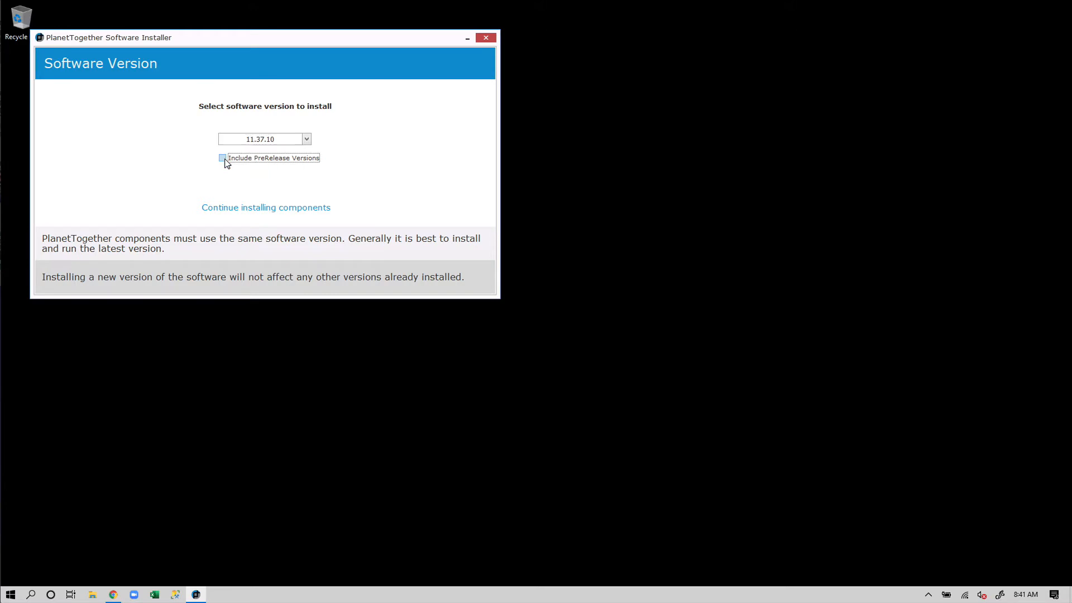
{"action": "left_click", "coordinate": [307, 140]}
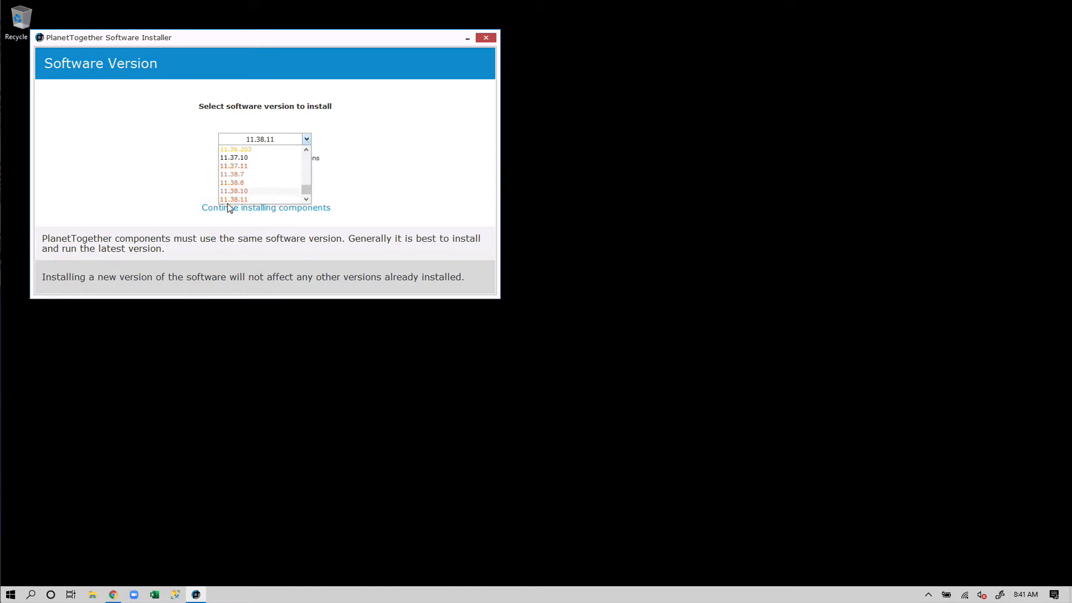
{"action": "left_click", "coordinate": [279, 199]}
{"action": "left_click", "coordinate": [306, 140]}
{"action": "left_click", "coordinate": [234, 157]}
{"action": "left_click", "coordinate": [222, 158]}
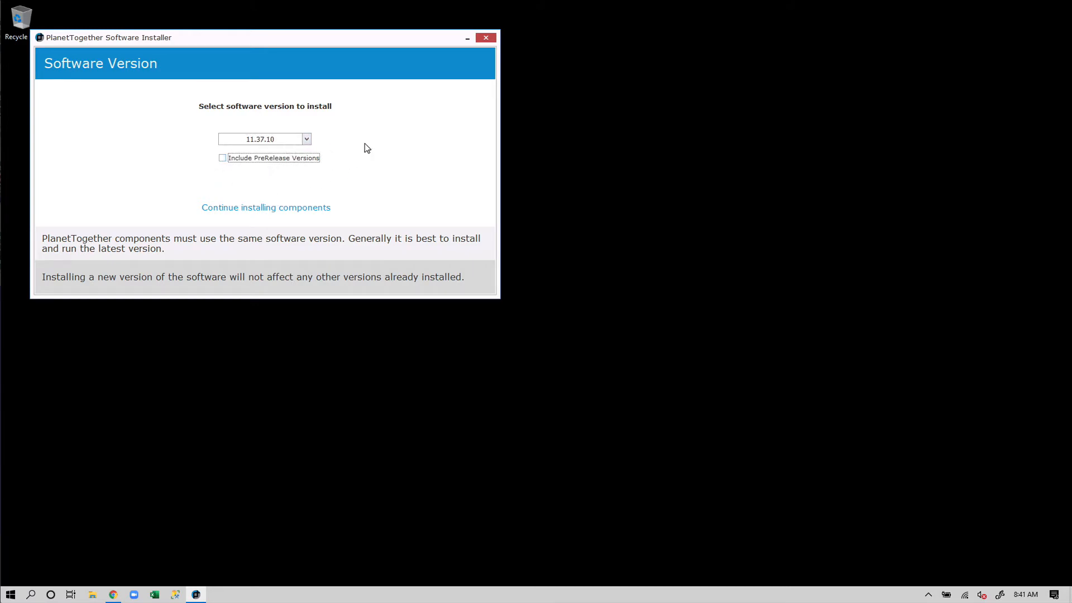
- Continue to the components and include ServerManager in C:\ProgramData\PlanetTogether APS together with the server system files
{"action": "left_click", "coordinate": [296, 211]}
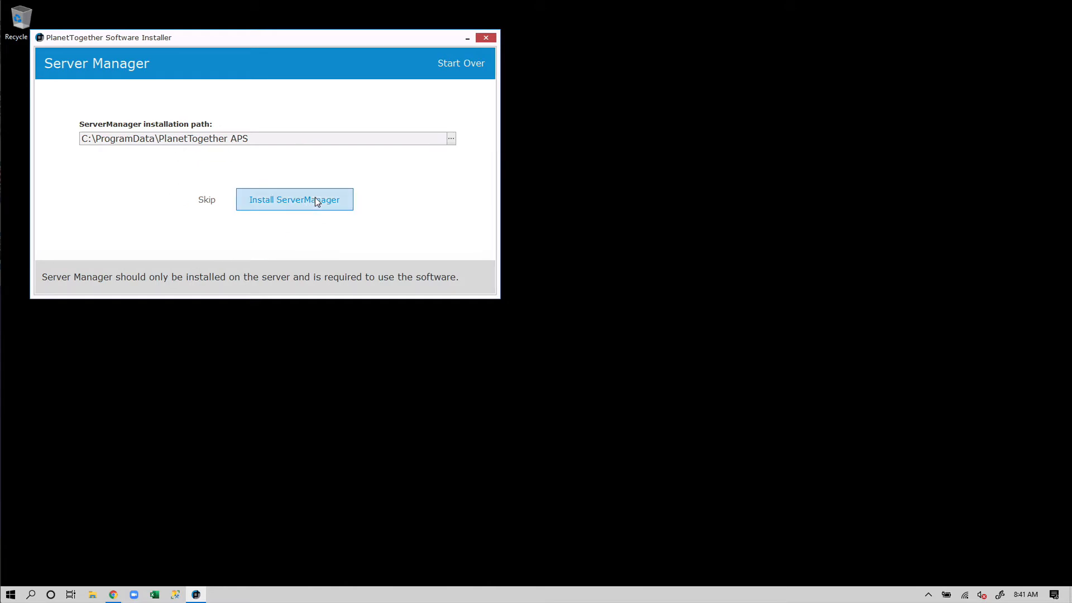
{"action": "left_click", "coordinate": [295, 201]}
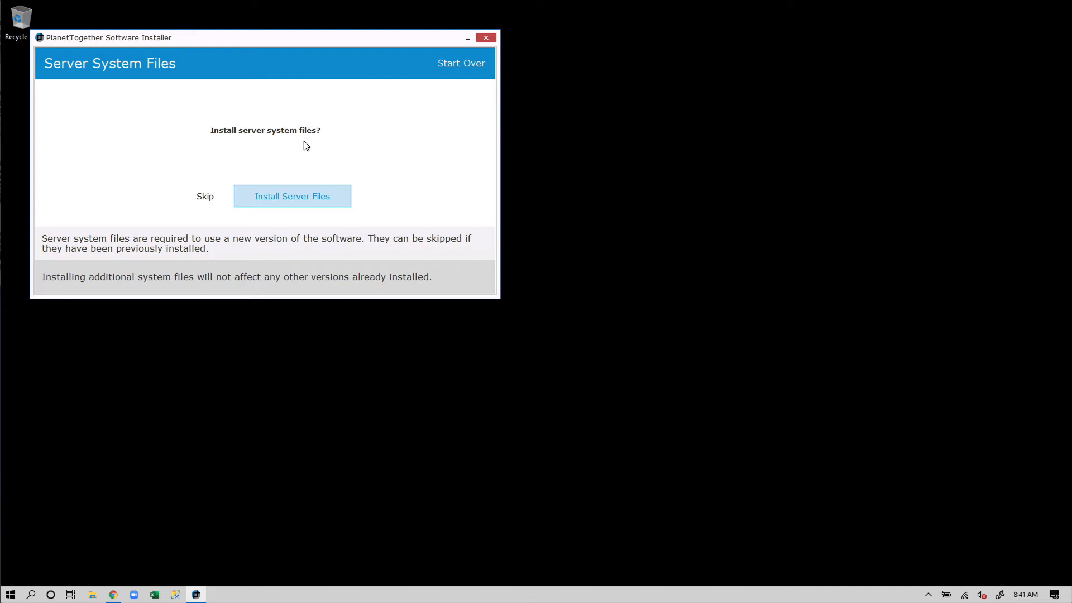
{"action": "left_click", "coordinate": [304, 200]}
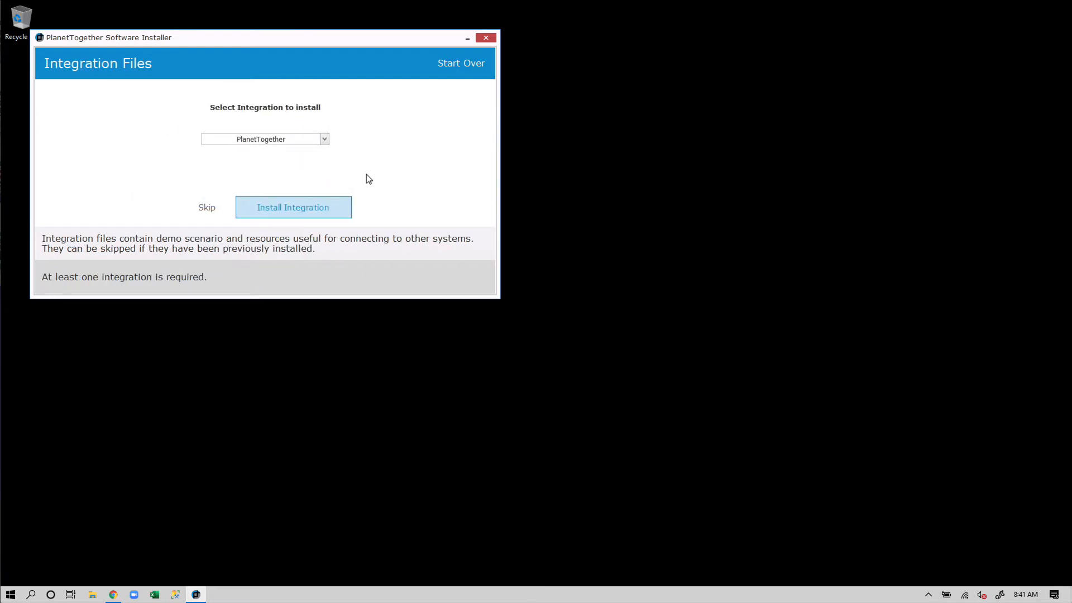
- Choose PlanetTogether as the integration and include its files in the installation
{"action": "left_click", "coordinate": [325, 142]}
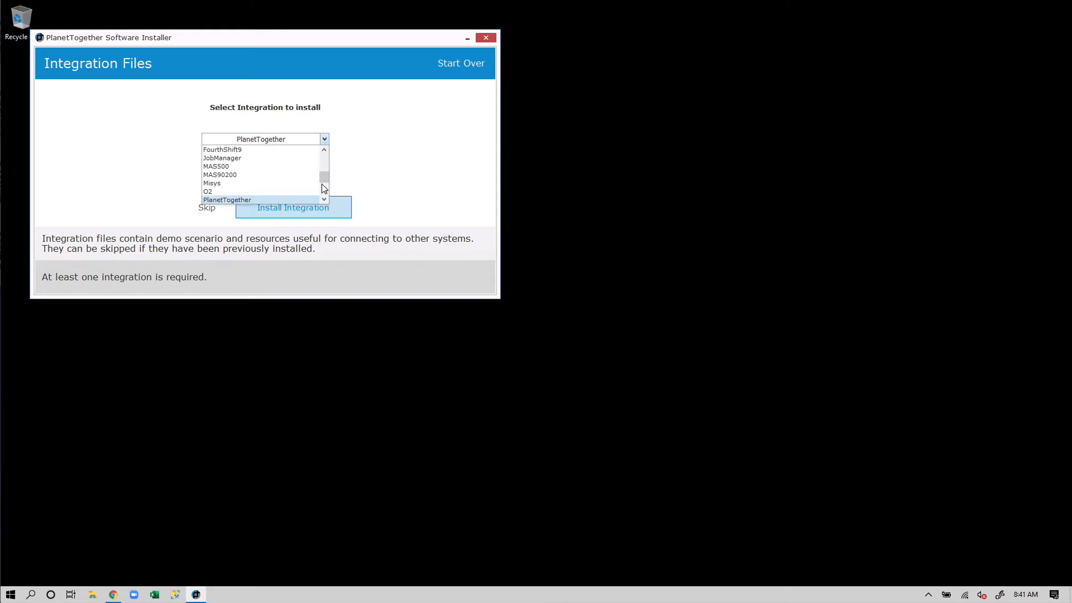
{"action": "mouse_move", "coordinate": [321, 184]}
{"action": "left_mouse_down"}
{"action": "mouse_move", "coordinate": [326, 155]}
{"action": "mouse_move", "coordinate": [323, 191]}
{"action": "mouse_move", "coordinate": [325, 182]}
{"action": "left_mouse_up"}
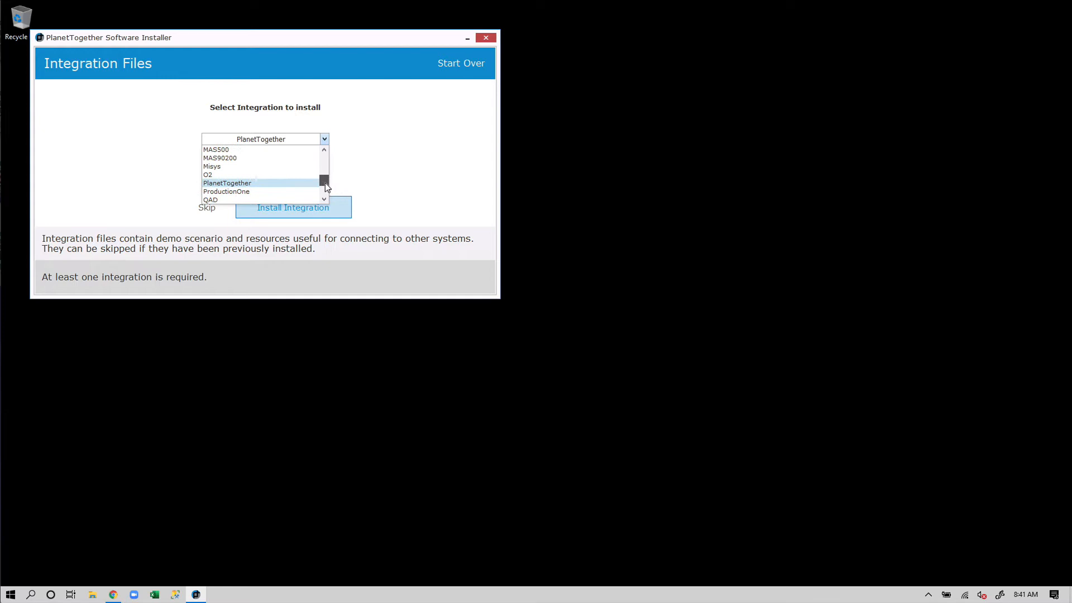
{"action": "left_click", "coordinate": [253, 184]}
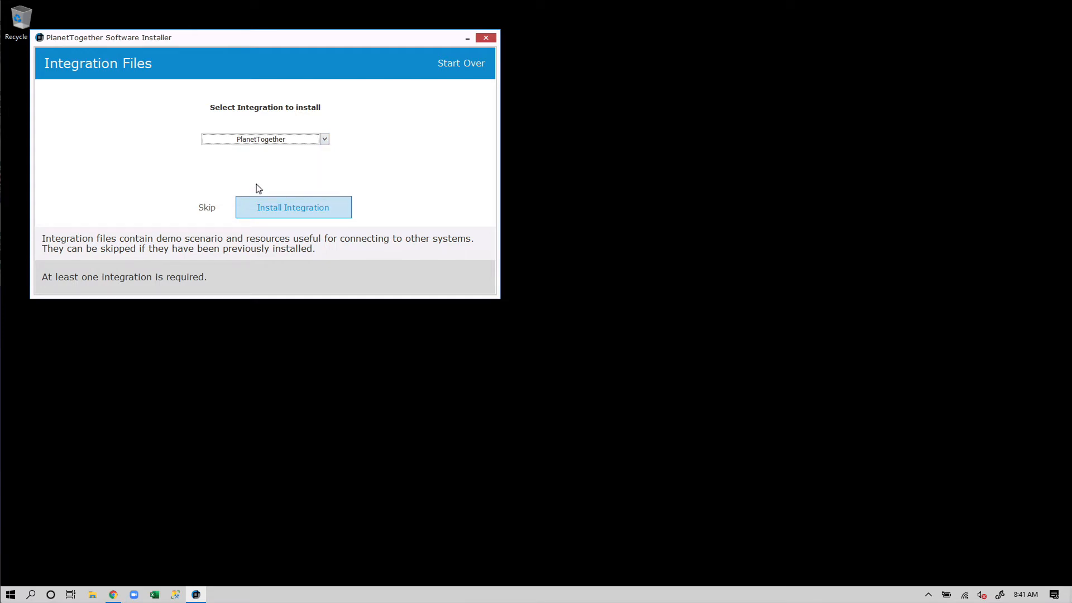
{"action": "left_click", "coordinate": [286, 205]}
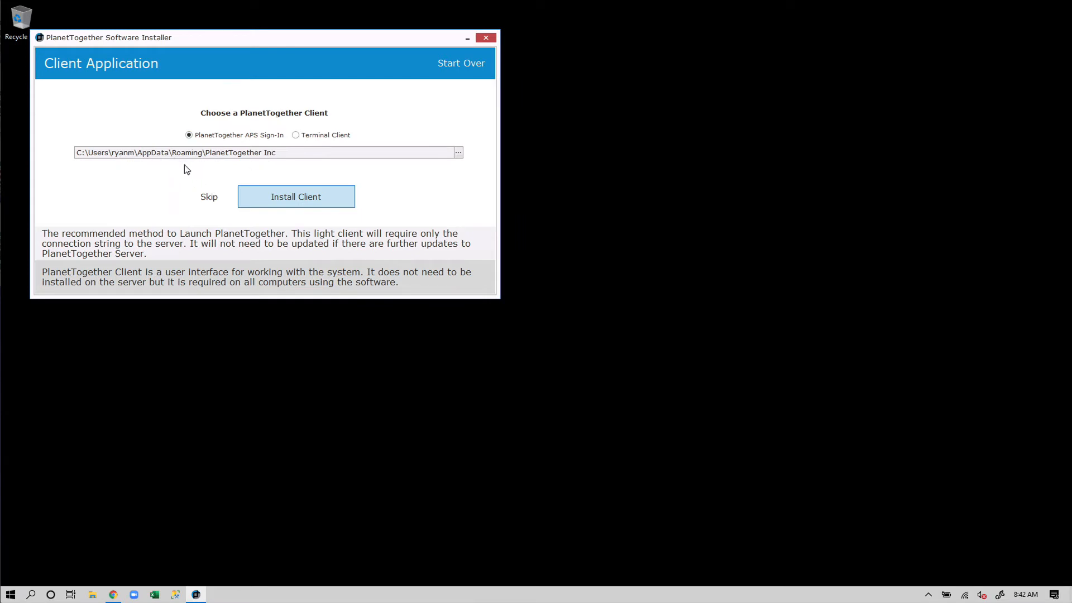
- Include the PlanetTogether APS Sign-In client and start installing the software
{"action": "left_click", "coordinate": [297, 199]}
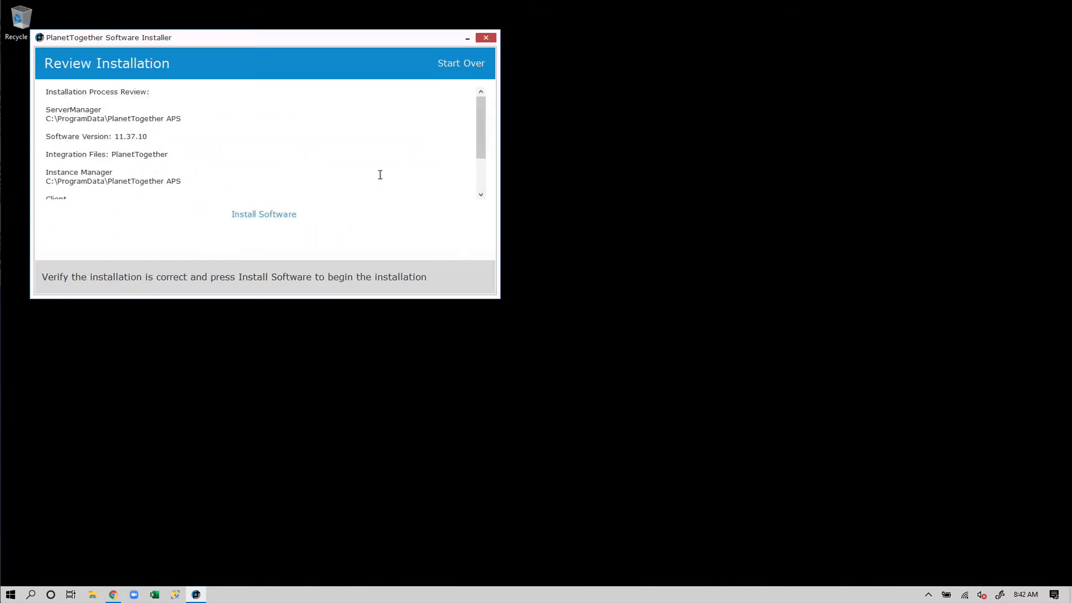
{"action": "left_click", "coordinate": [276, 218]}
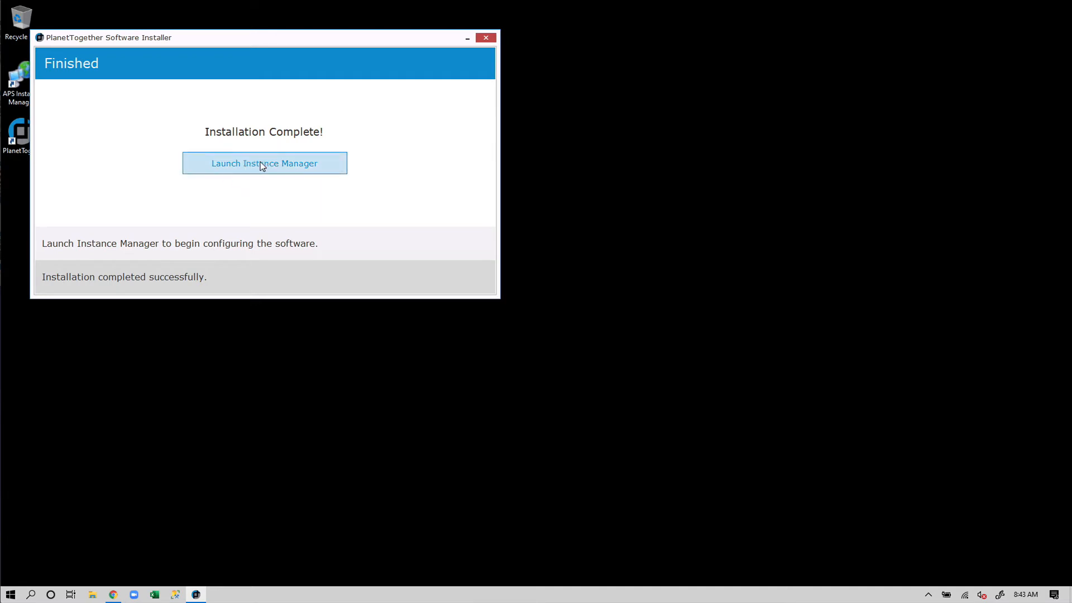
- Launch Instance Manager from the finished installer and reposition its window higher on the desktop
{"action": "left_click_drag", "start_coordinate": [282, 39], "coordinate": [421, 38]}
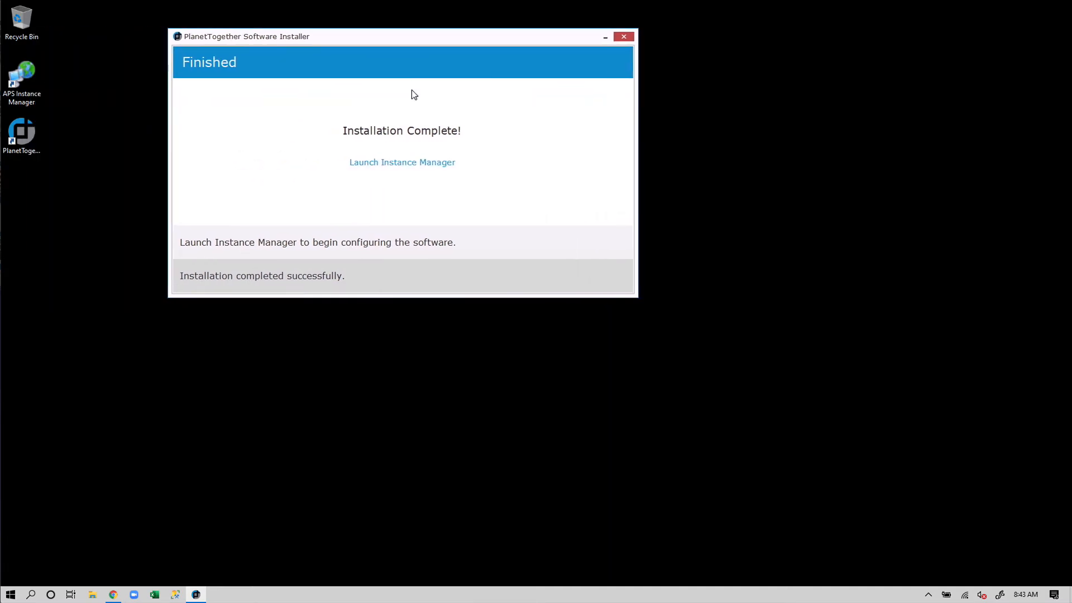
{"action": "left_click", "coordinate": [396, 166]}
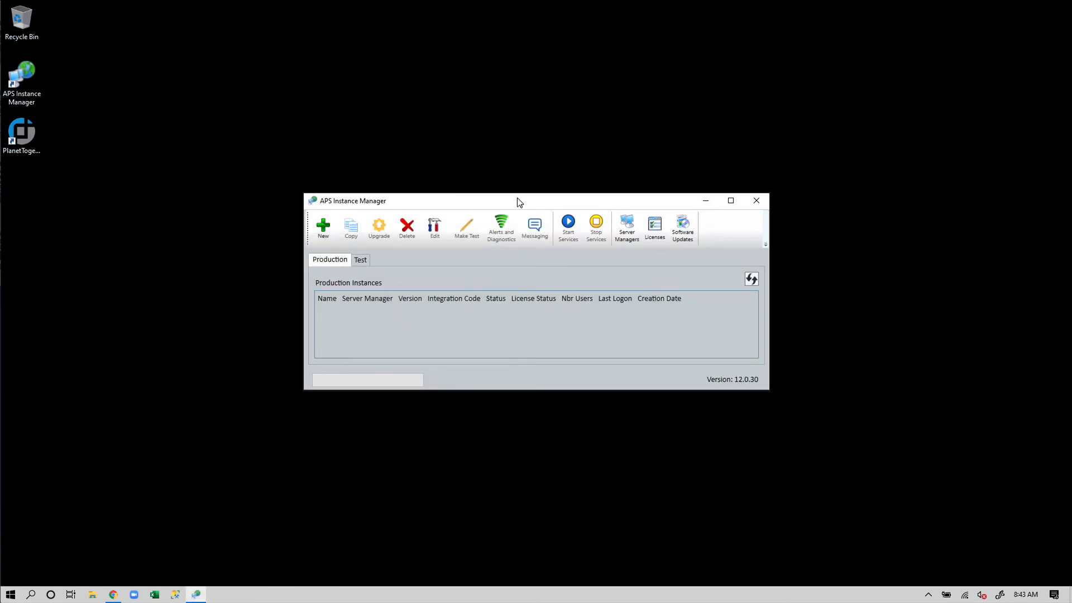
{"action": "left_click_drag", "start_coordinate": [517, 198], "coordinate": [518, 160]}
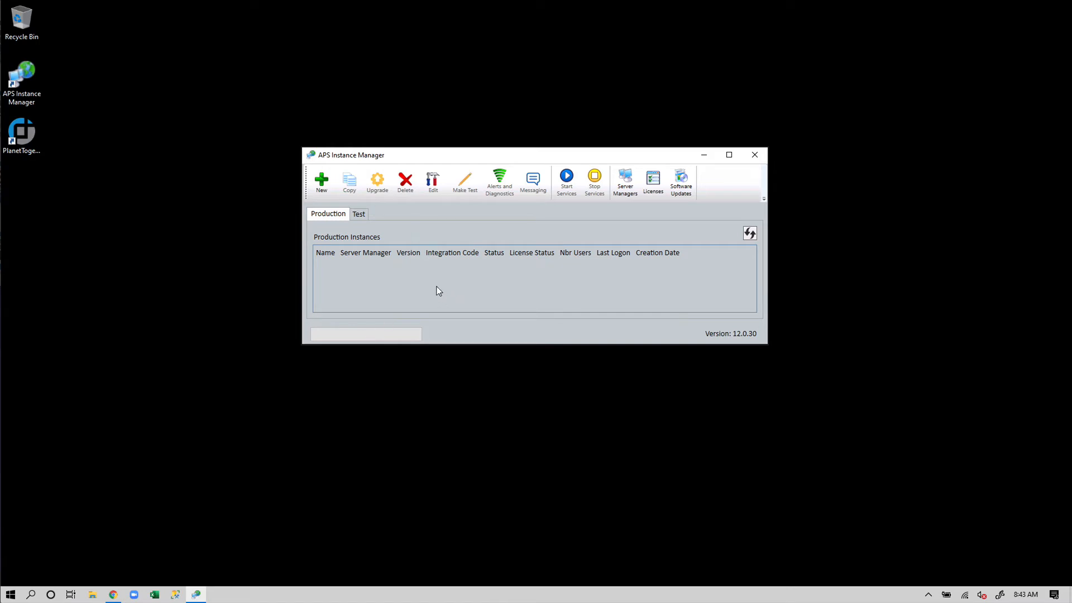
- Create a new production instance named CompanyA on version 11.37.10 with a new scenario and no serial code
{"action": "left_click", "coordinate": [322, 184]}
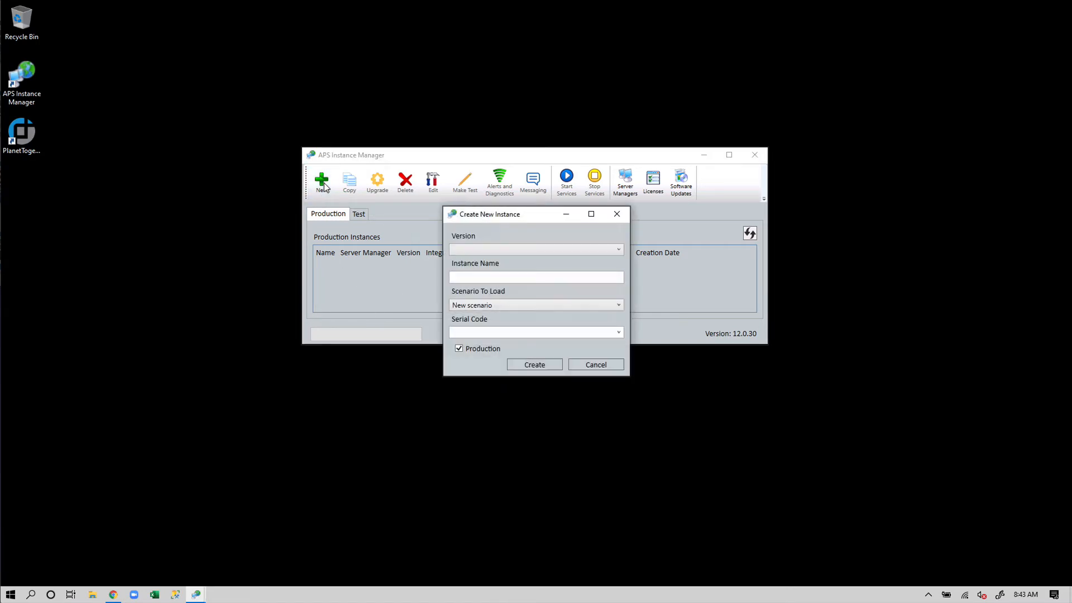
{"action": "left_click", "coordinate": [522, 248]}
{"action": "left_click", "coordinate": [486, 262]}
{"action": "left_click", "coordinate": [499, 276]}
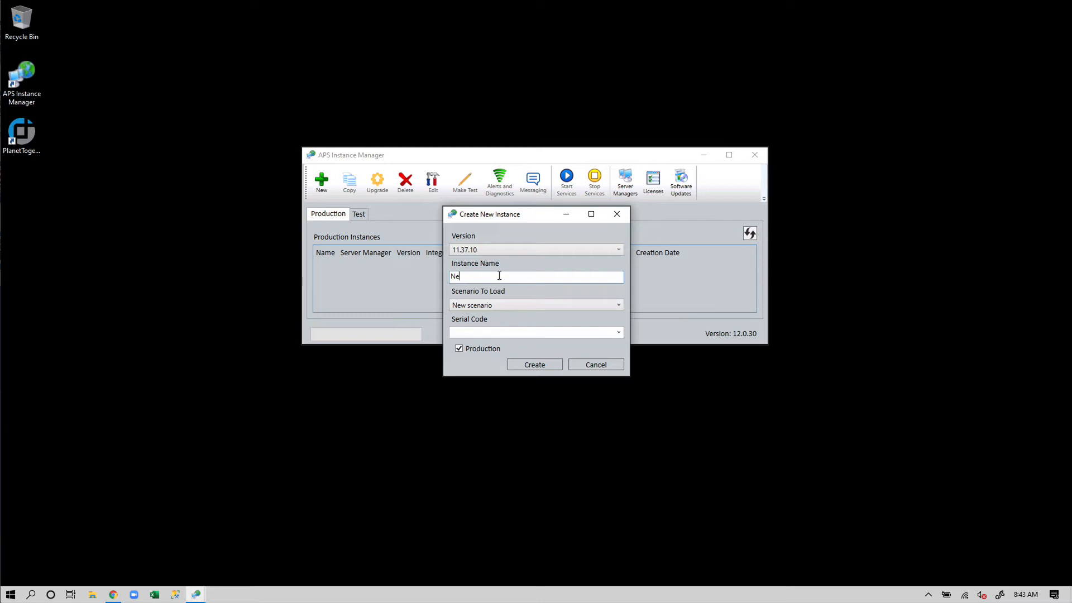
{"action": "type", "text": "Company"}
{"action": "left_click", "coordinate": [501, 305]}
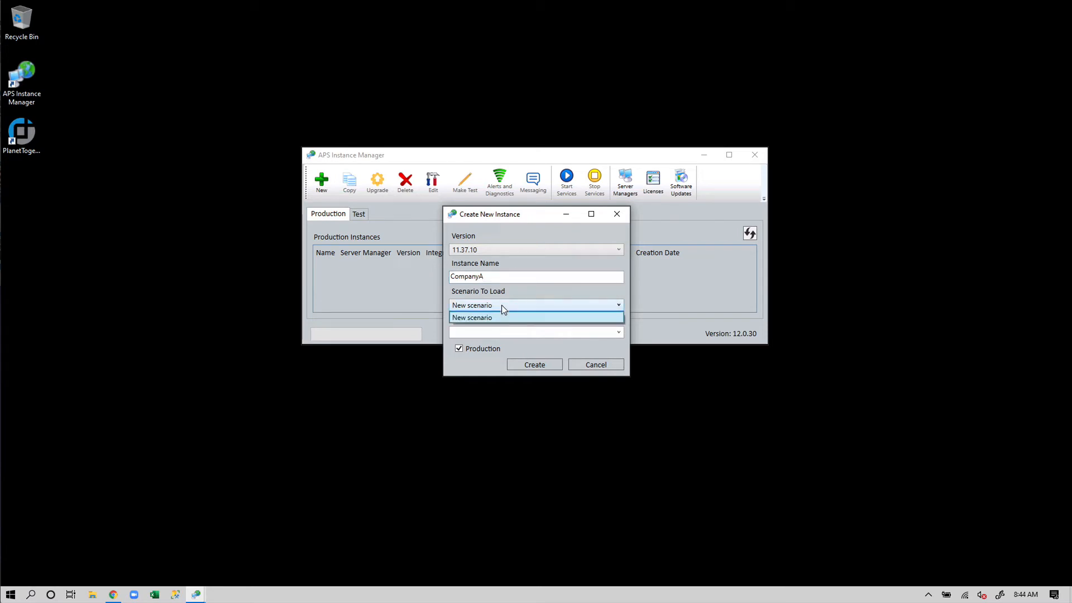
{"action": "left_click", "coordinate": [522, 331]}
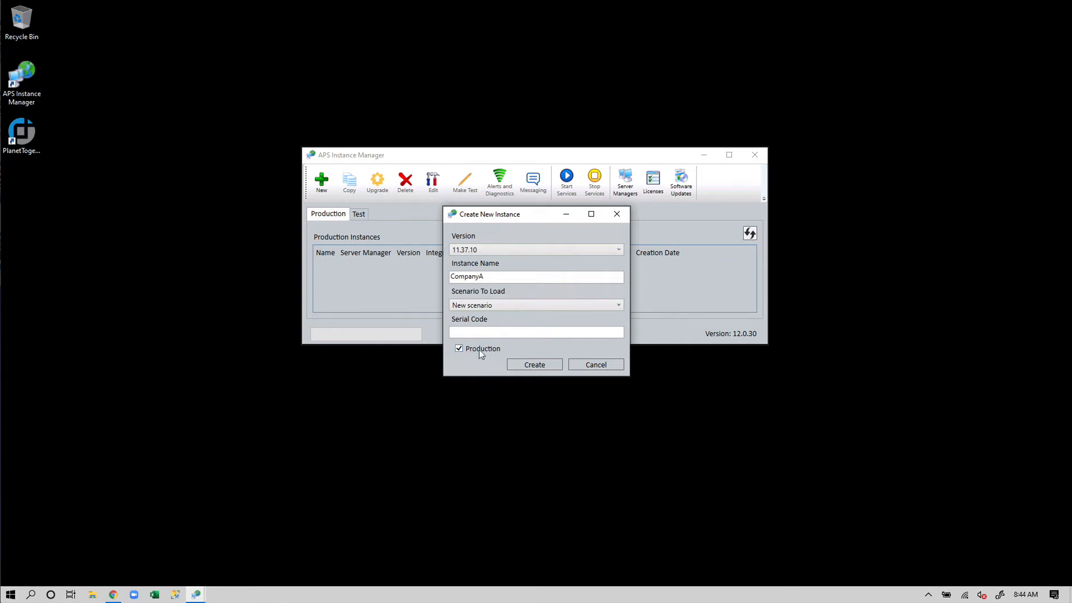
{"action": "left_click", "coordinate": [539, 366]}
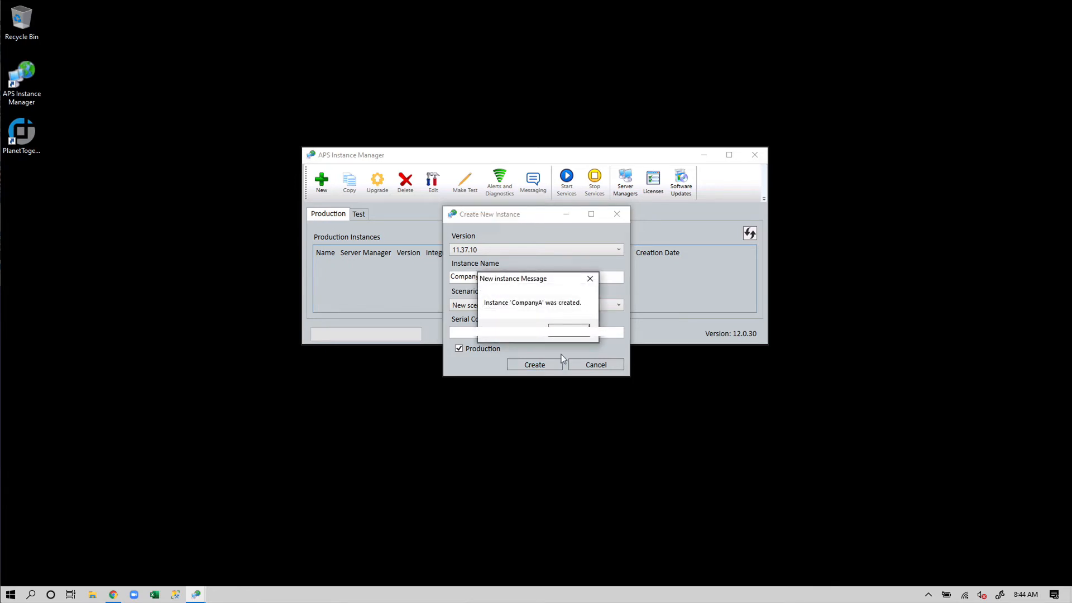
{"action": "left_click", "coordinate": [572, 334]}
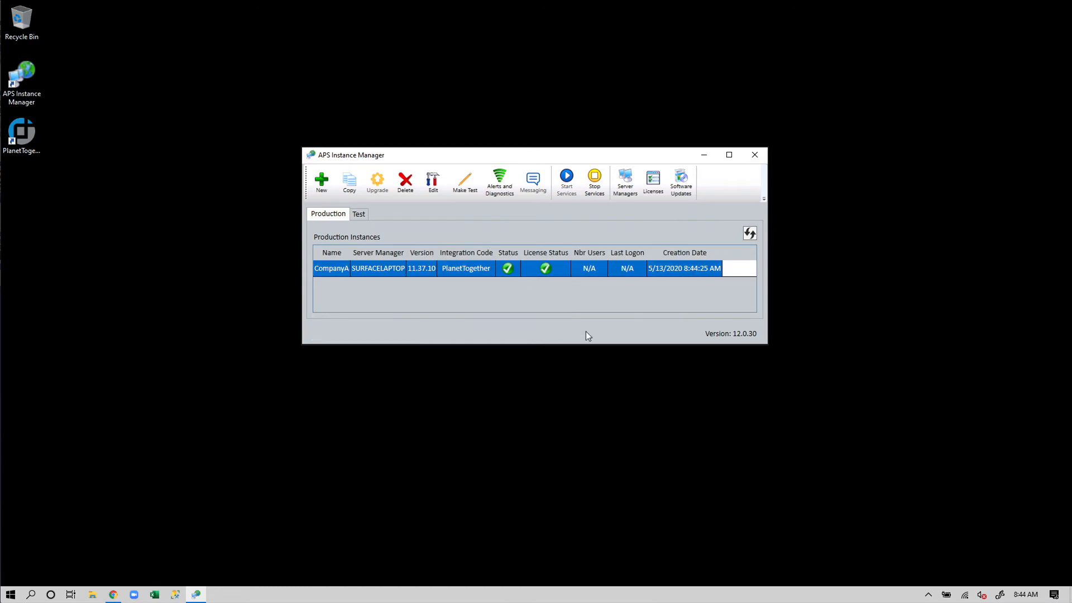
- Open the settings of the CompanyA instance and examine the import database and login fields for its data source
{"action": "double_click", "coordinate": [378, 273]}
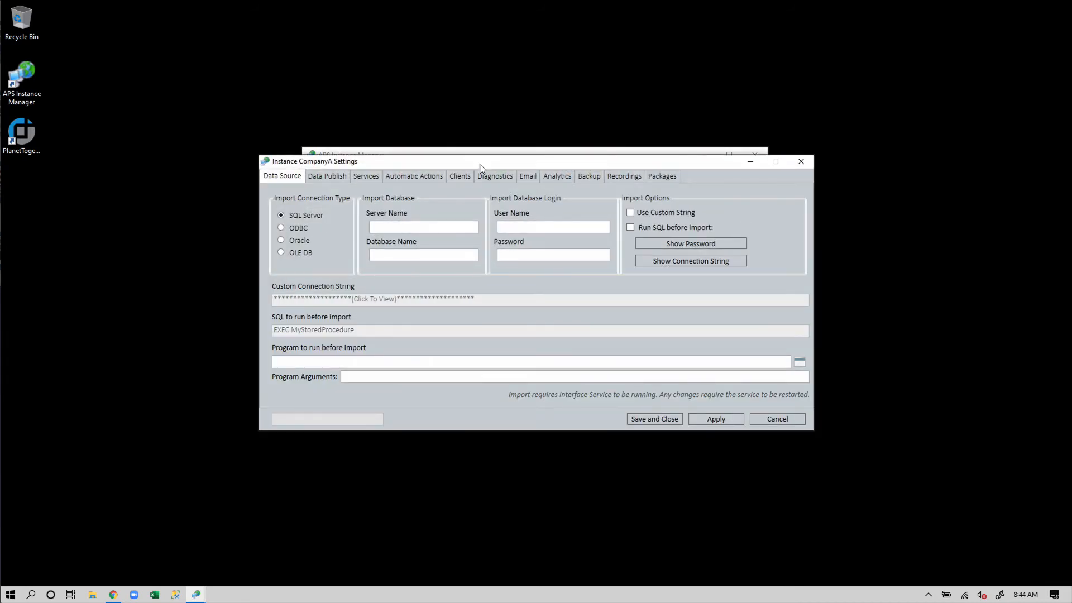
{"action": "left_click_drag", "start_coordinate": [480, 164], "coordinate": [482, 149]}
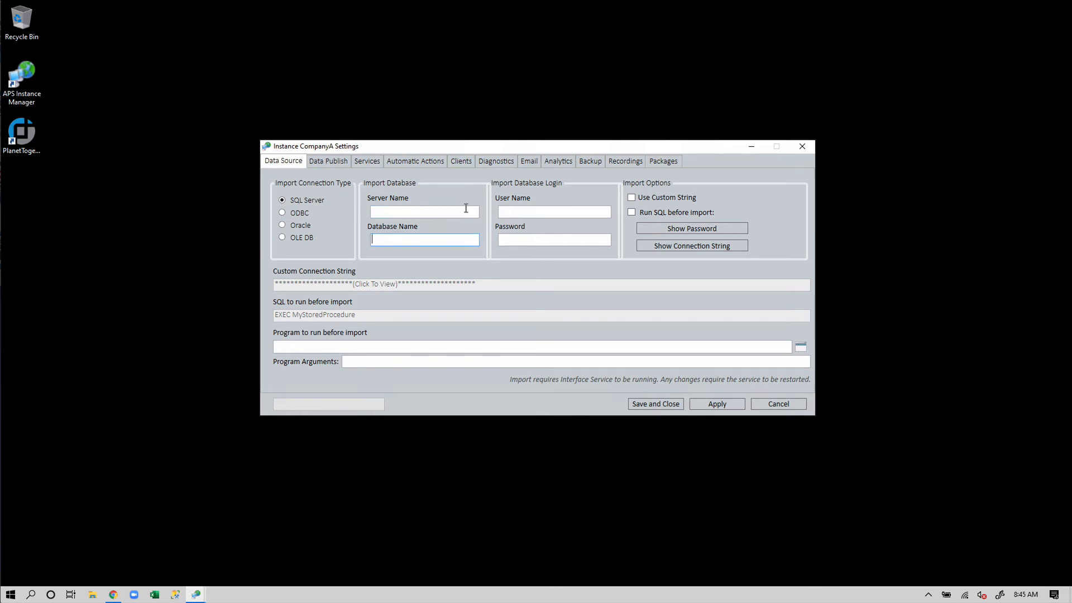
{"action": "left_click", "coordinate": [512, 214]}
{"action": "left_click", "coordinate": [515, 240]}
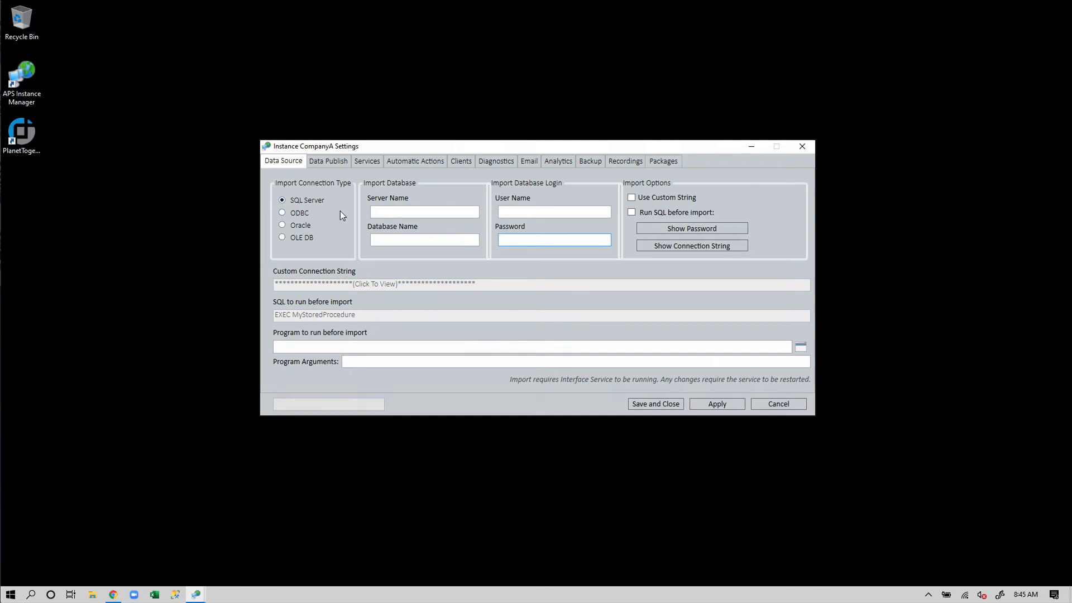
- Examine the publish connection string and the services' ports and logons, and revisit the import database login fields
{"action": "left_click", "coordinate": [337, 163]}
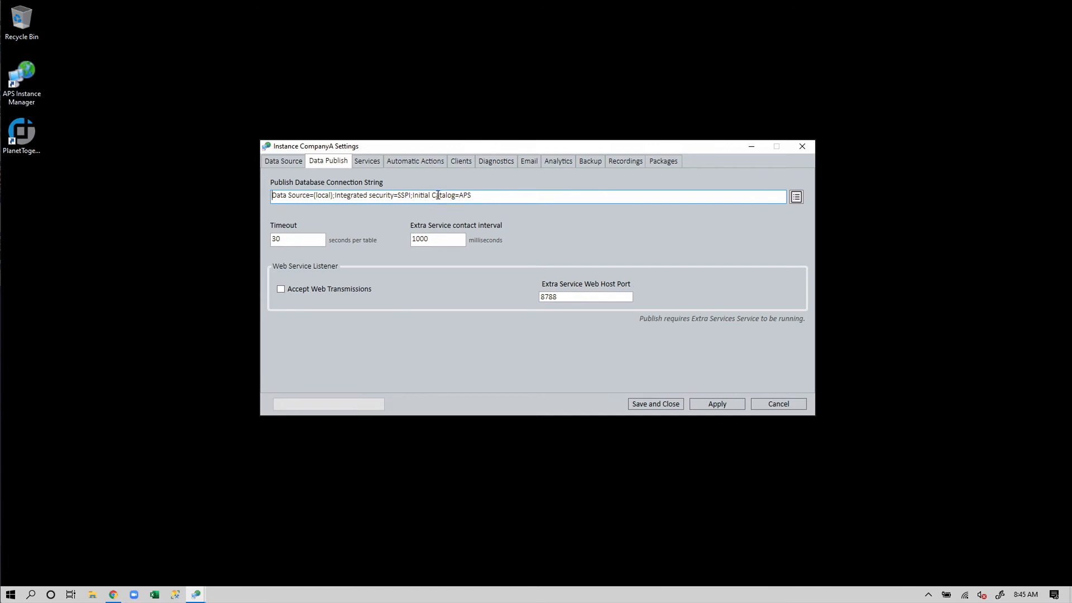
{"action": "left_click", "coordinate": [369, 162]}
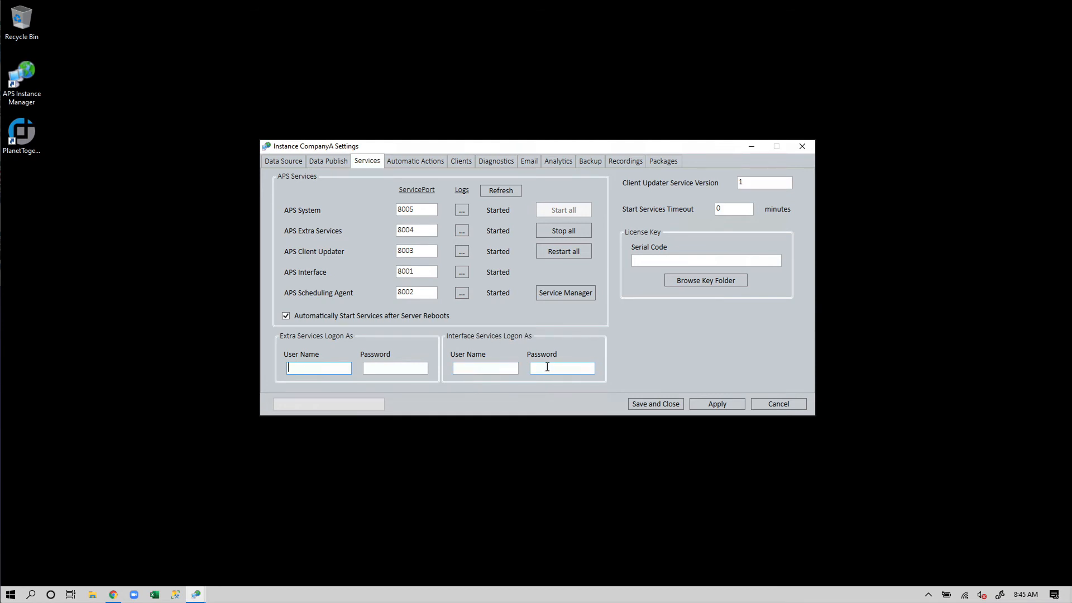
{"action": "left_click", "coordinate": [294, 163]}
{"action": "left_click", "coordinate": [552, 239]}
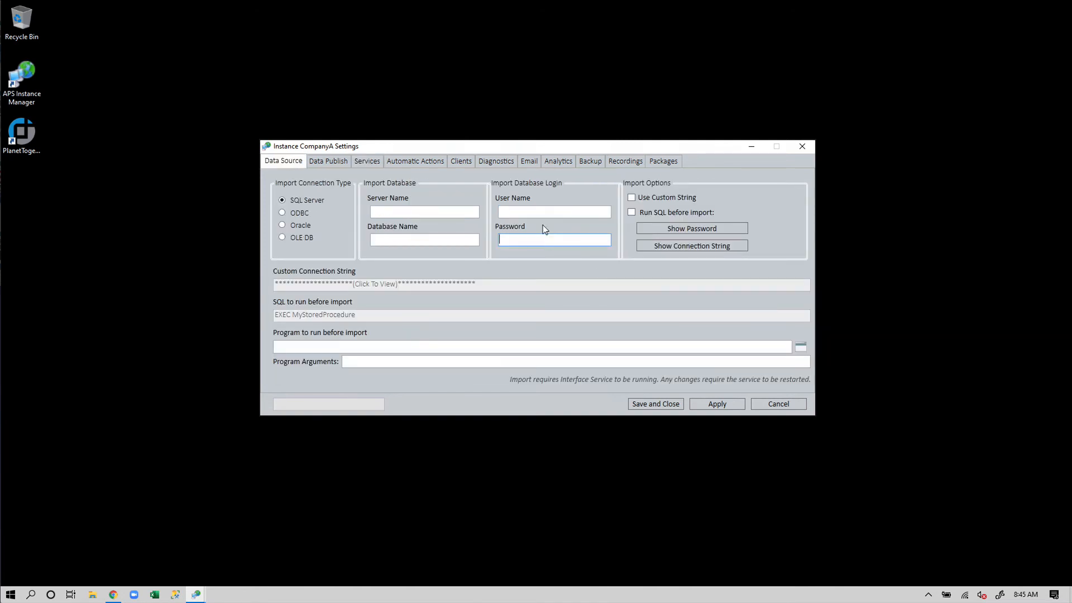
{"action": "left_click", "coordinate": [539, 212]}
{"action": "left_click", "coordinate": [532, 240]}
- Examine the instance's settings for automatic actions, clients, diagnostics and recordings
{"action": "left_click", "coordinate": [406, 162]}
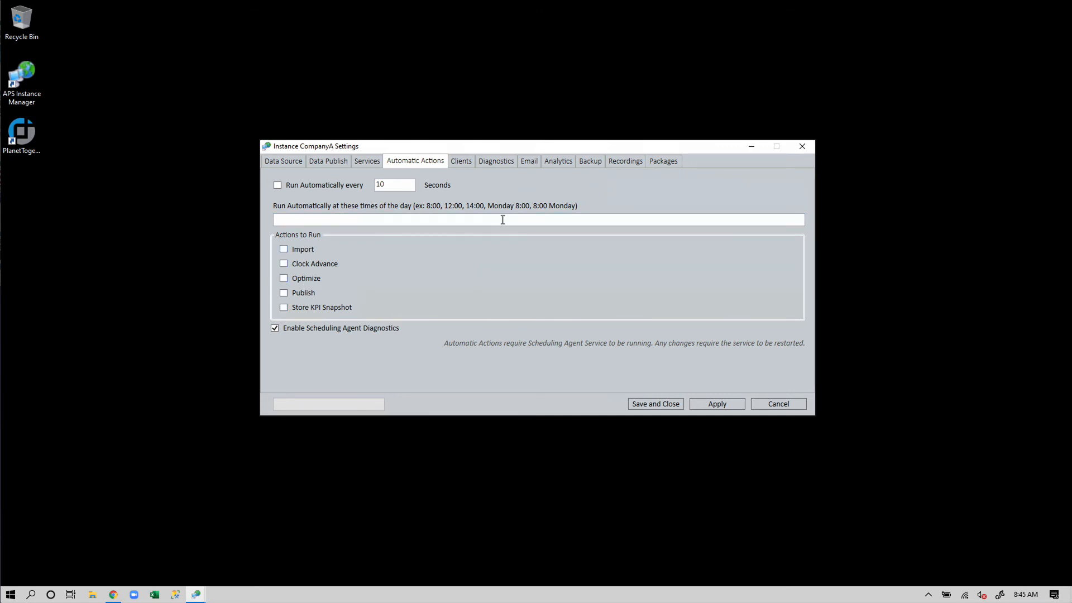
{"action": "left_click", "coordinate": [471, 162]}
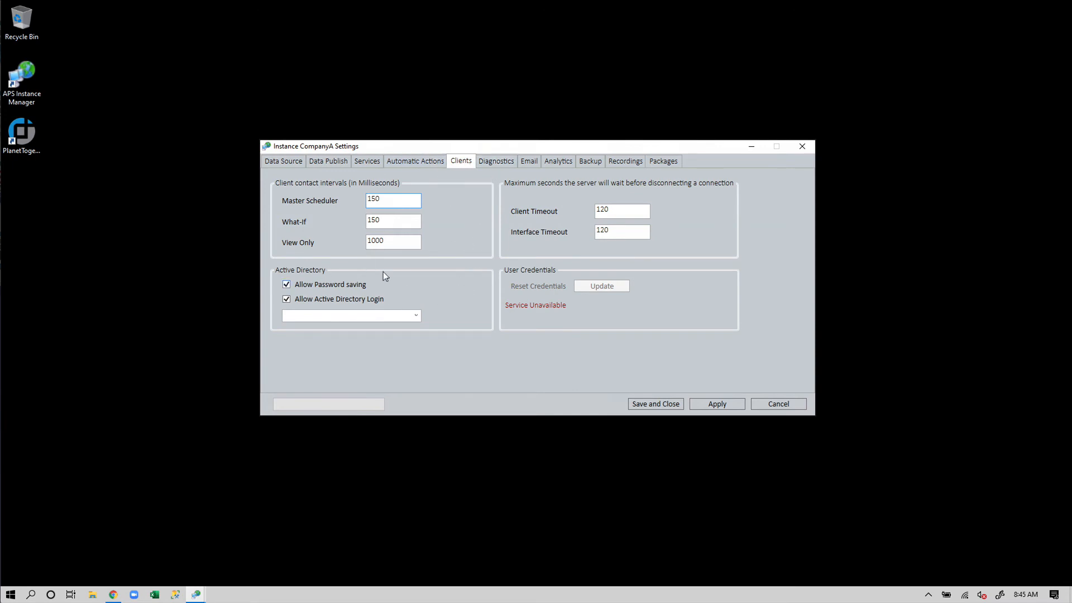
{"action": "left_click", "coordinate": [503, 163]}
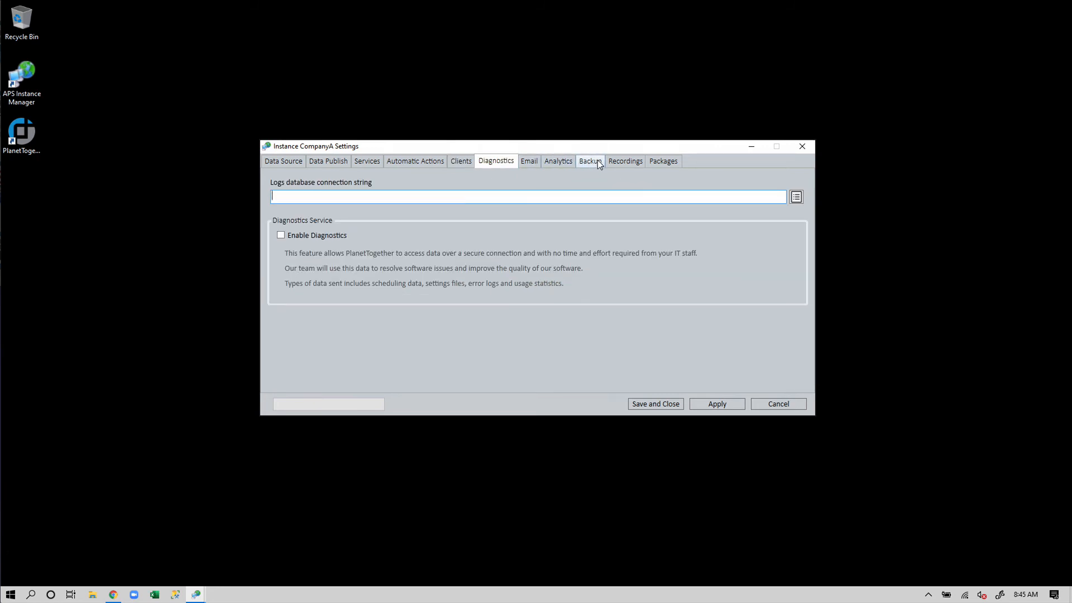
{"action": "left_click", "coordinate": [619, 162]}
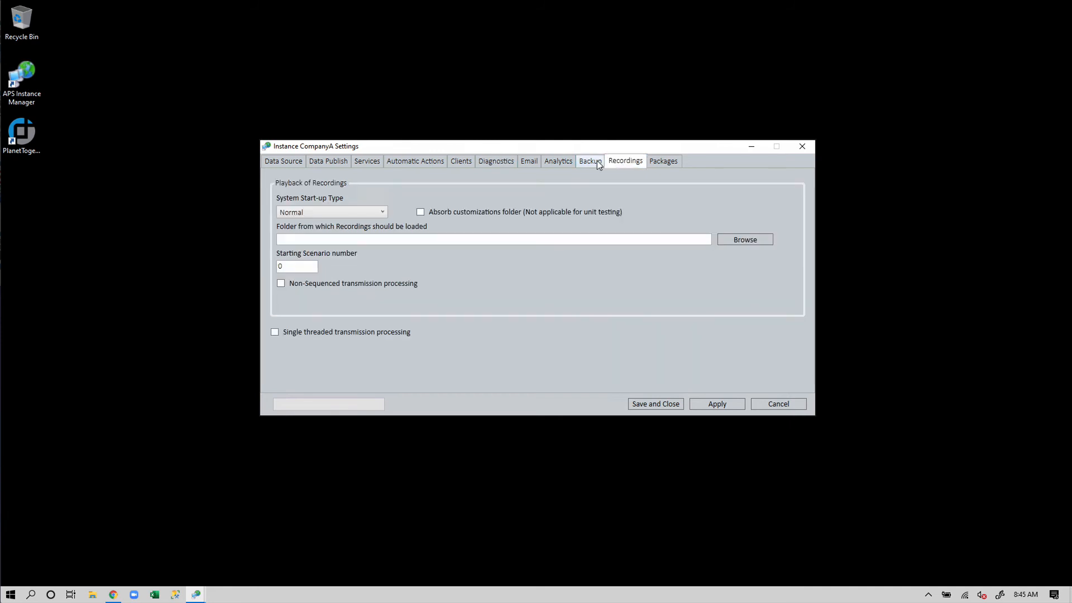
- Examine the CompanyA instance's backup settings and close the instance settings without saving
{"action": "left_click", "coordinate": [597, 160]}
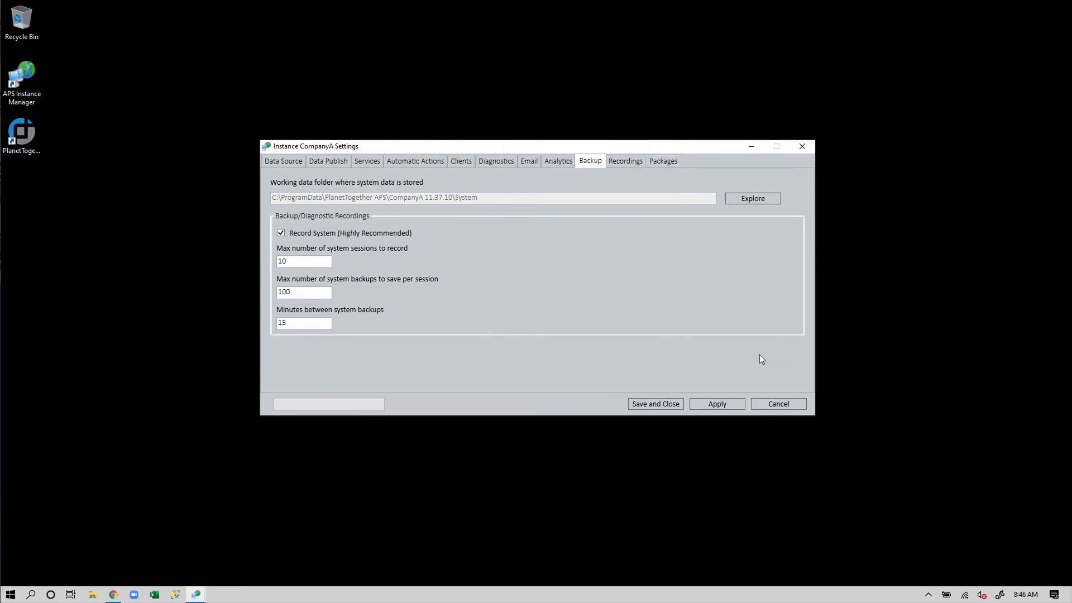
{"action": "left_click", "coordinate": [787, 400]}
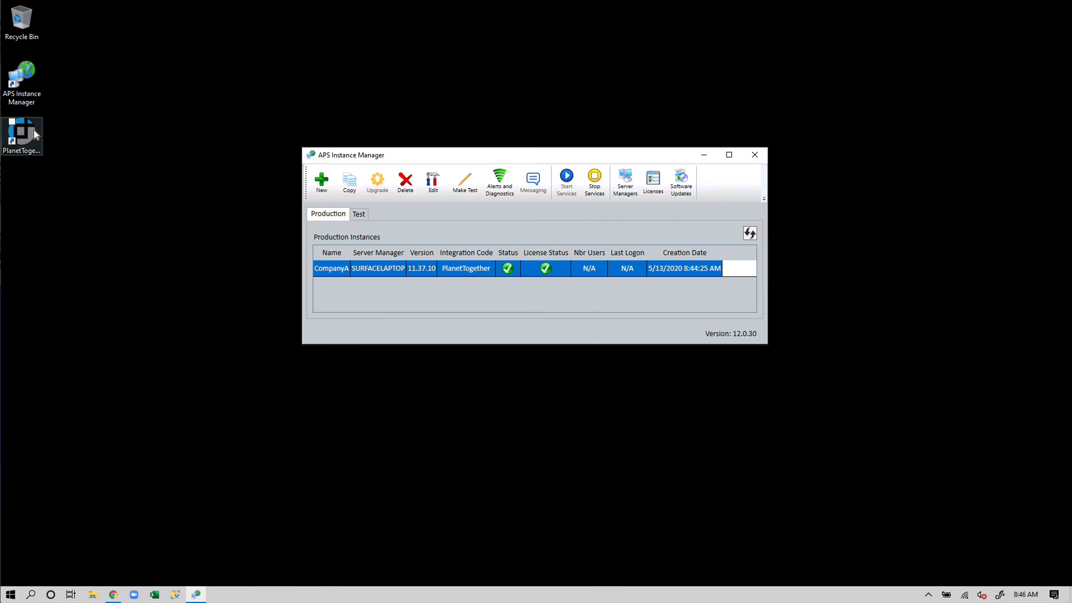
- Launch the PlanetTogether APS client and save its server connection with localhost as the server name
{"action": "left_click", "coordinate": [42, 179]}
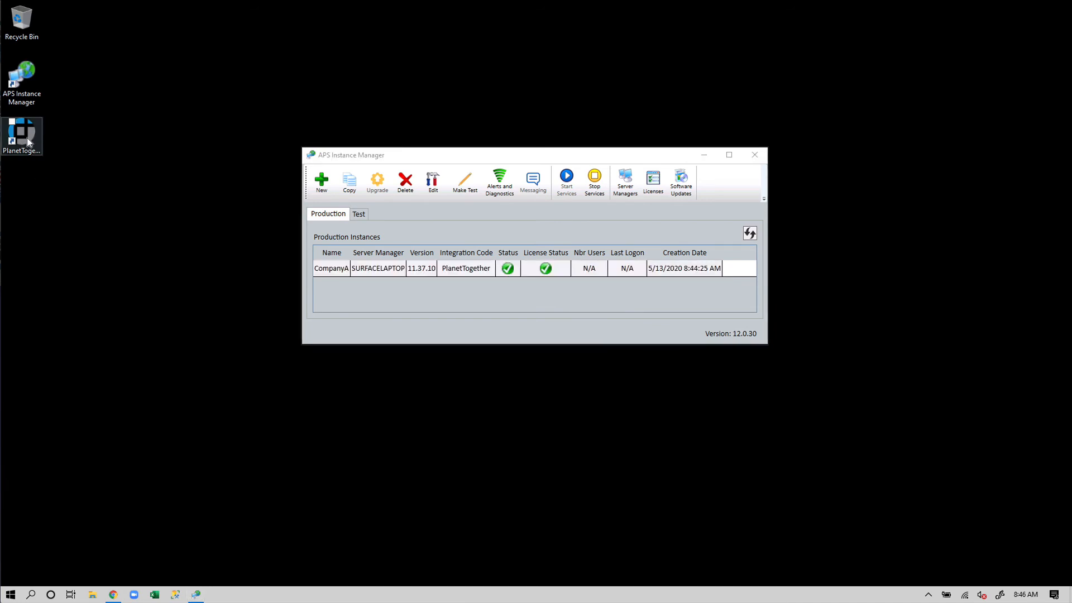
{"action": "left_click", "coordinate": [24, 137]}
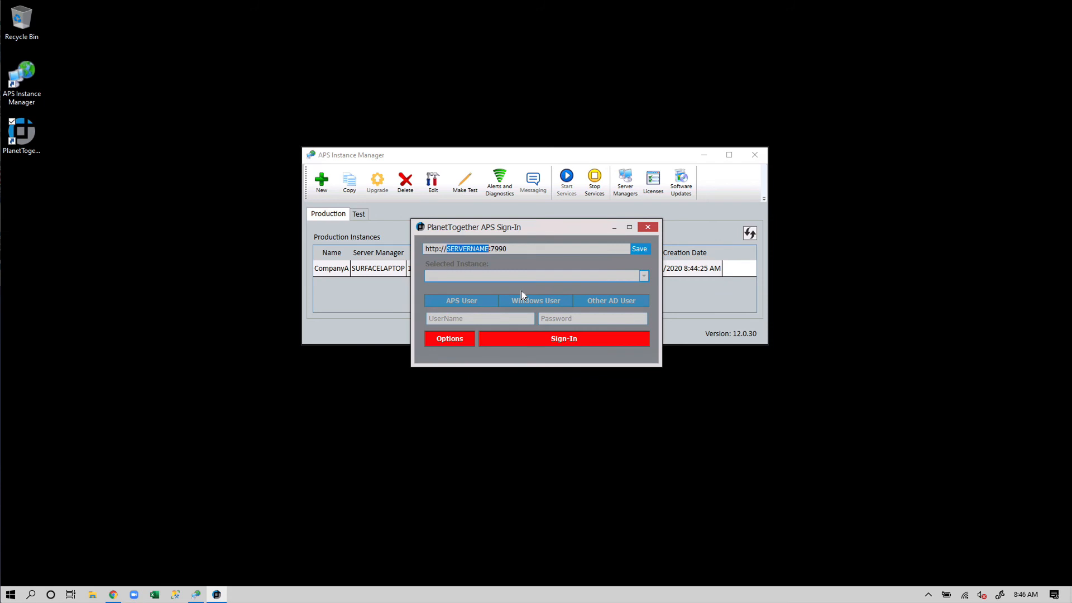
{"action": "type", "text": "localhost"}
{"action": "left_click", "coordinate": [644, 251]}
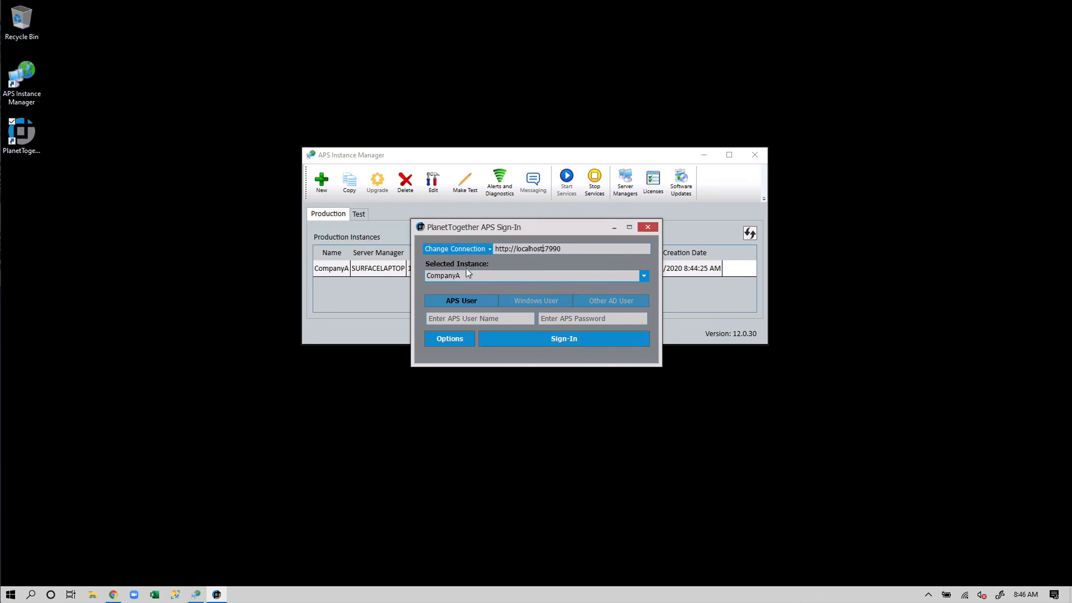
- Sign in to the CompanyA instance with the APS user name admin and show the Gantt view
{"action": "left_click", "coordinate": [475, 276]}
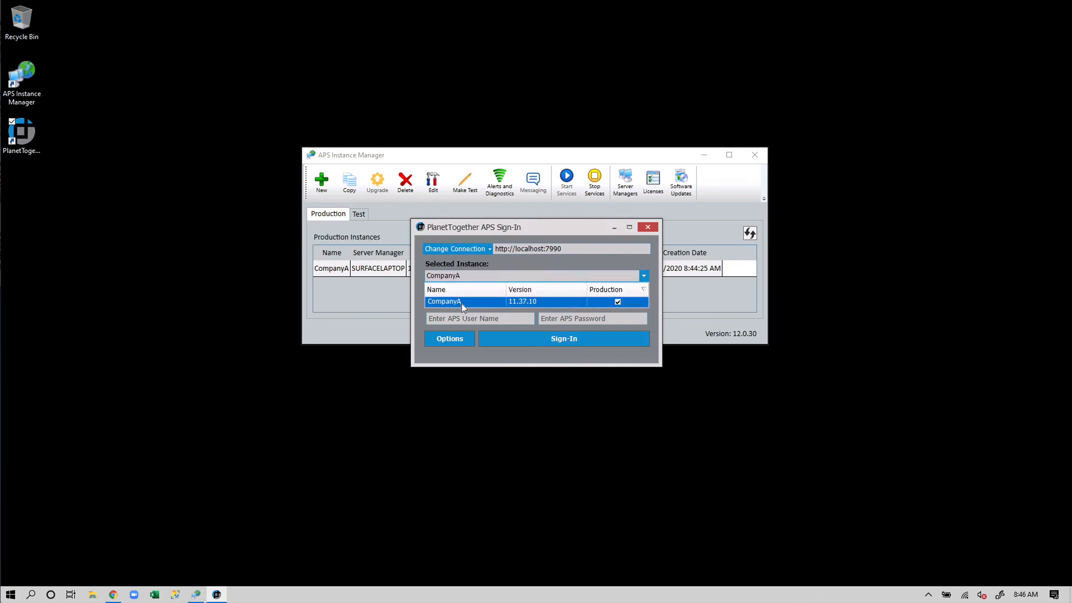
{"action": "left_click", "coordinate": [462, 302]}
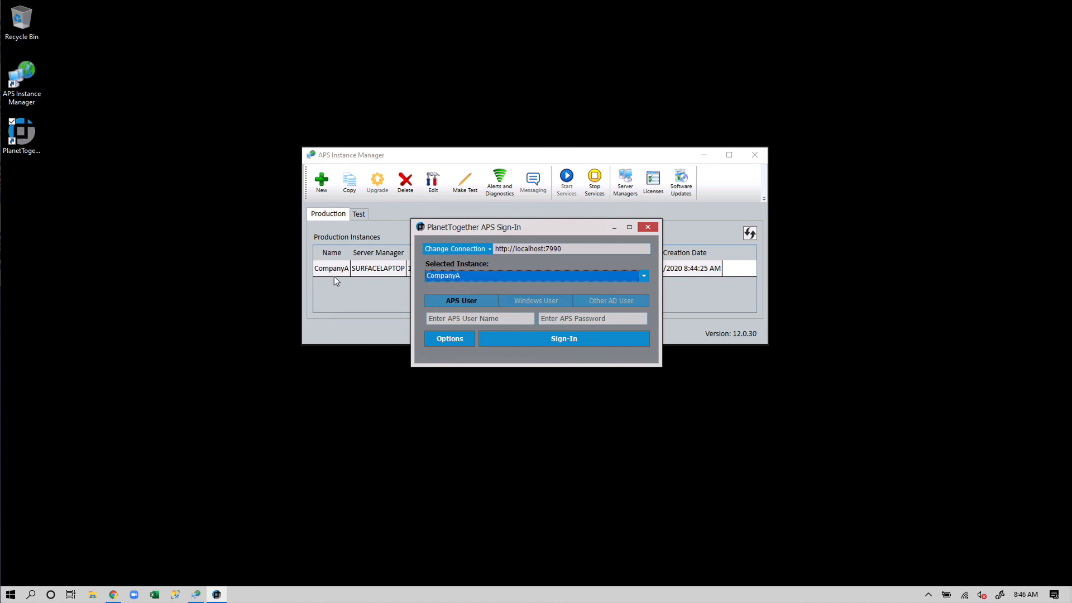
{"action": "left_click", "coordinate": [456, 319]}
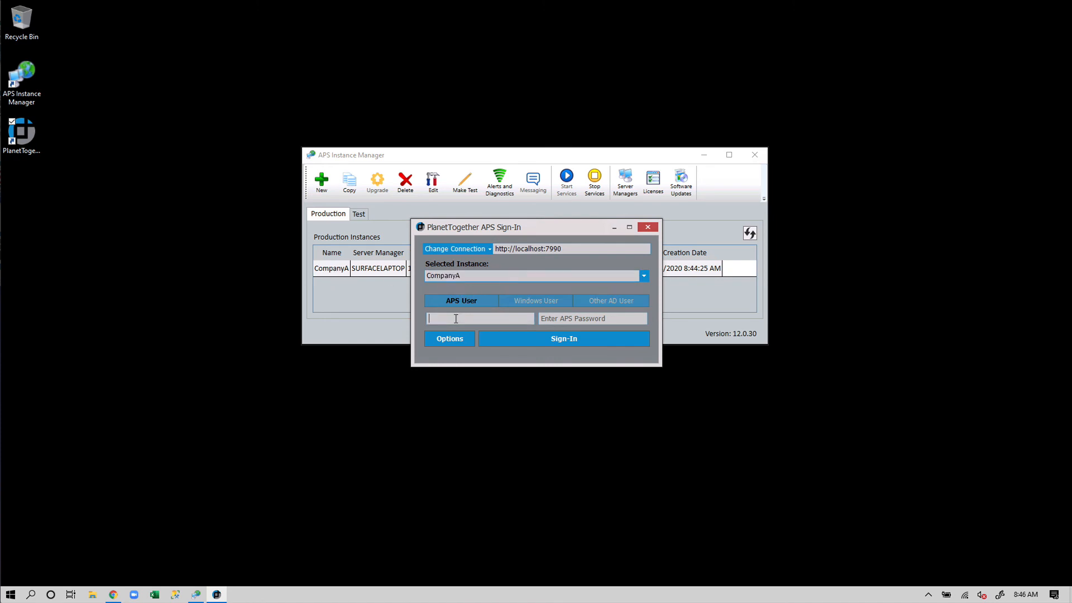
{"action": "type", "text": "admin"}
{"action": "left_click", "coordinate": [567, 340]}
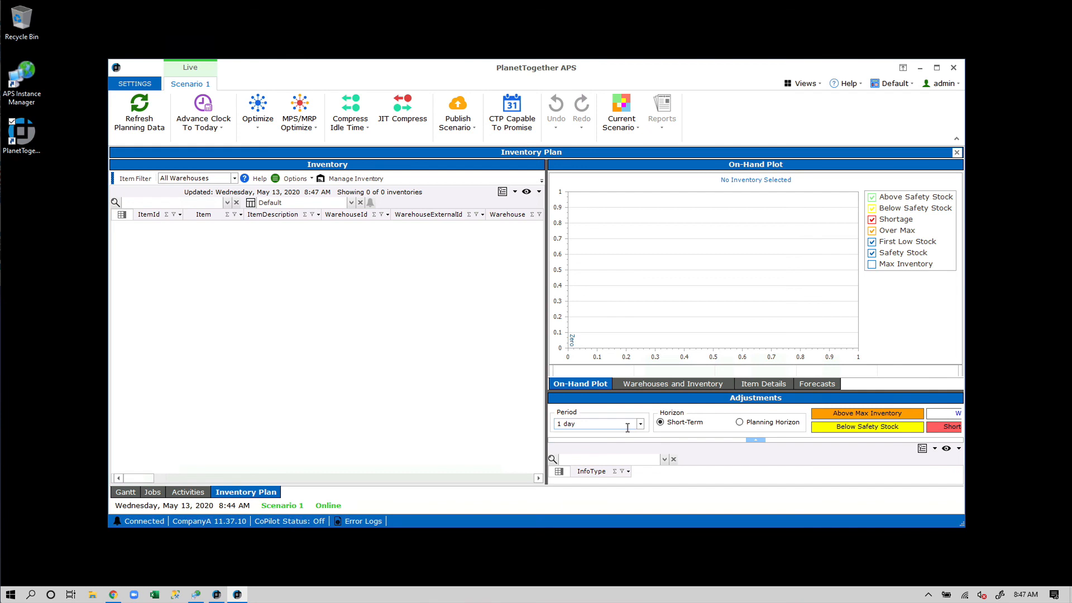
{"action": "left_click", "coordinate": [125, 491]}
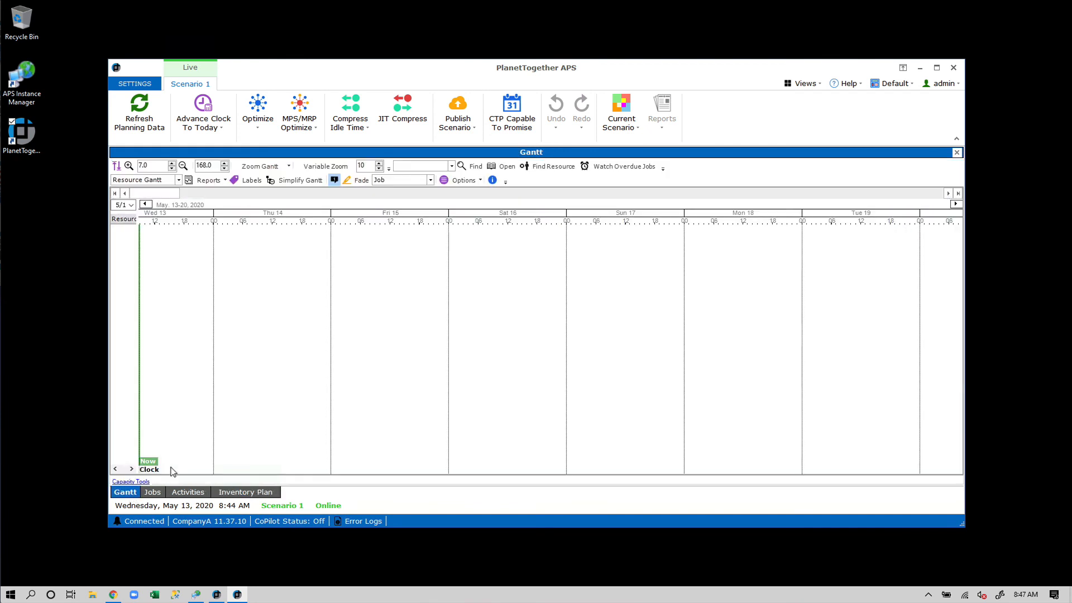